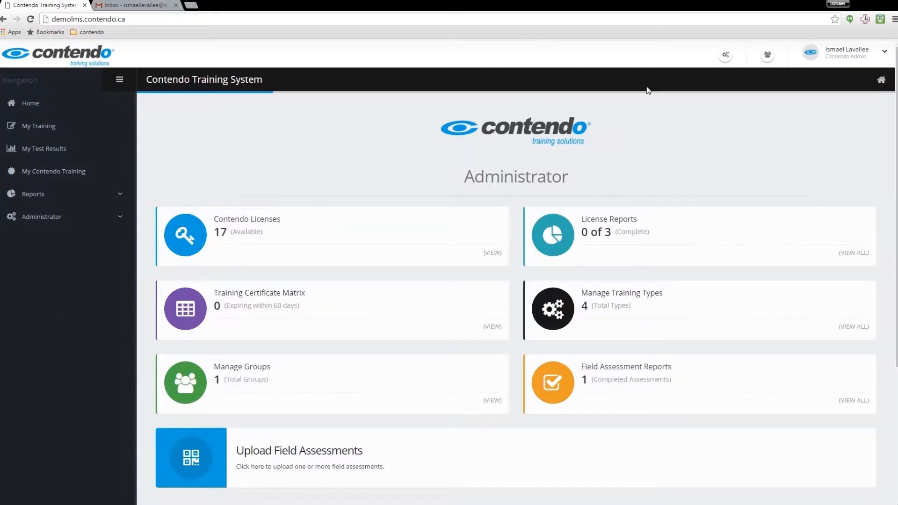
# Create an Employee account titled Operator with the new user's full name and Gmail address.
pyautogui.click(769, 56)
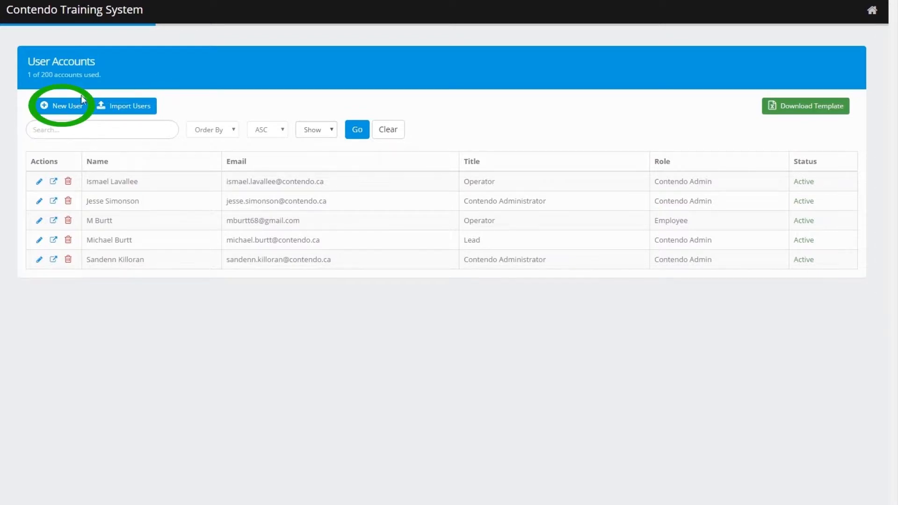
pyautogui.click(64, 105)
pyautogui.click(234, 156)
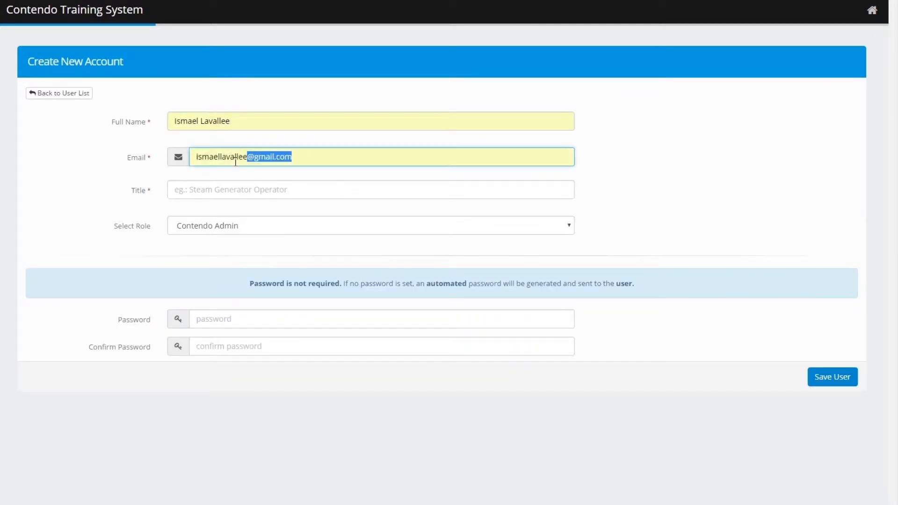
pyautogui.click(219, 195)
pyautogui.write('Operator')
pyautogui.press('Tab')
pyautogui.press('Down')
pyautogui.click(820, 369)
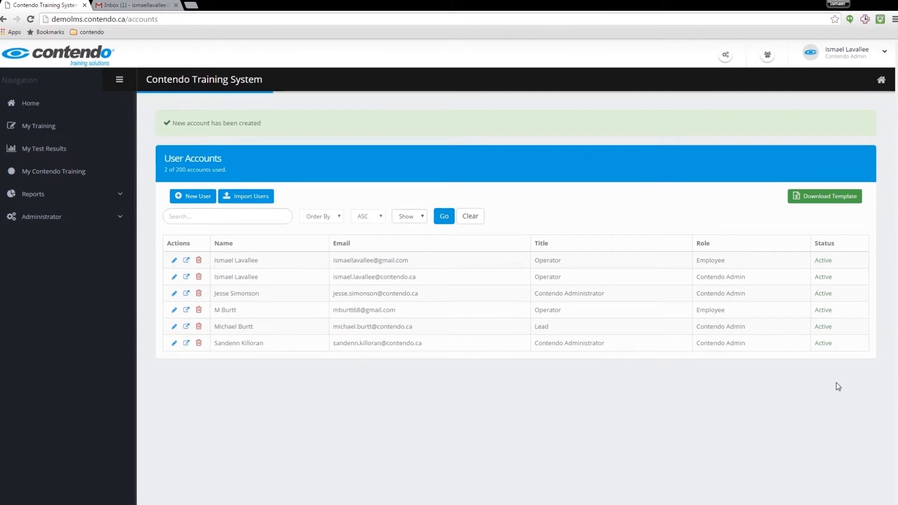
# Open the 'Activate your account' email in the Gmail Primary inbox.
pyautogui.click(131, 5)
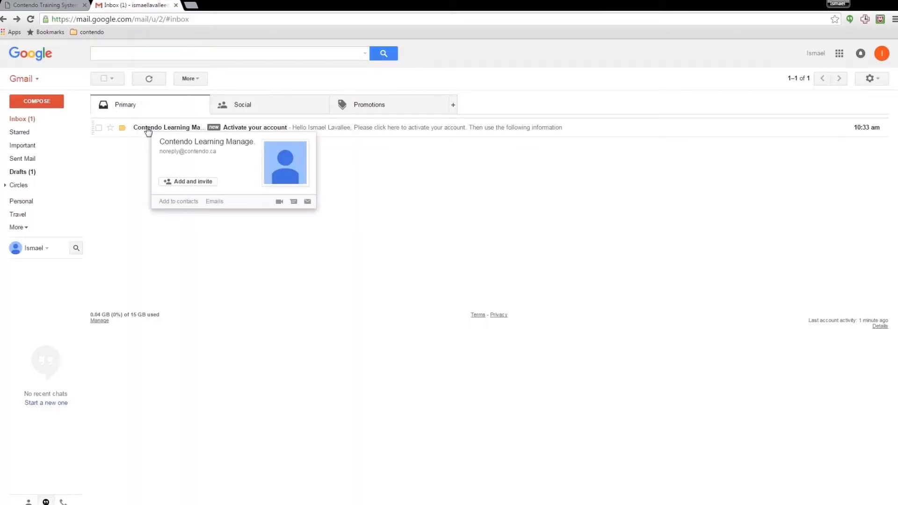
pyautogui.click(133, 126)
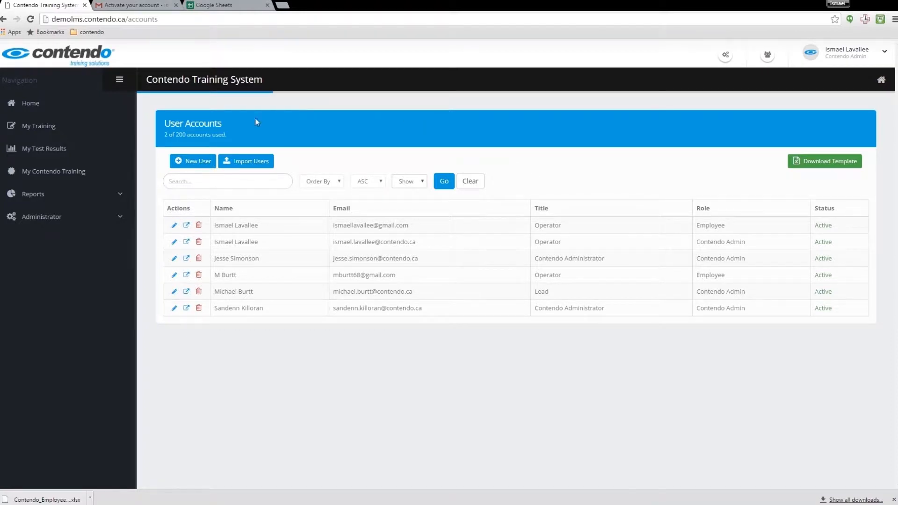
# Add a group named 'outside workers' through Administrator > Manage Groups.
pyautogui.click(38, 101)
pyautogui.click(108, 224)
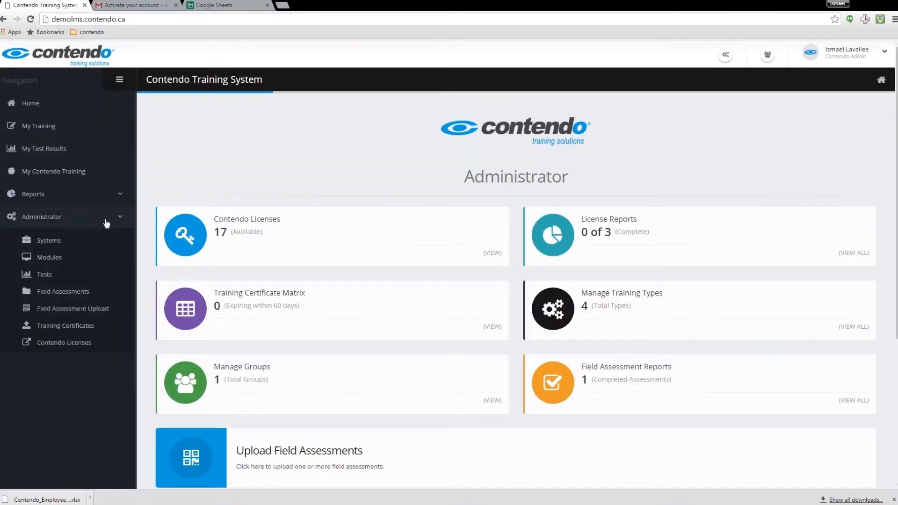
pyautogui.click(62, 359)
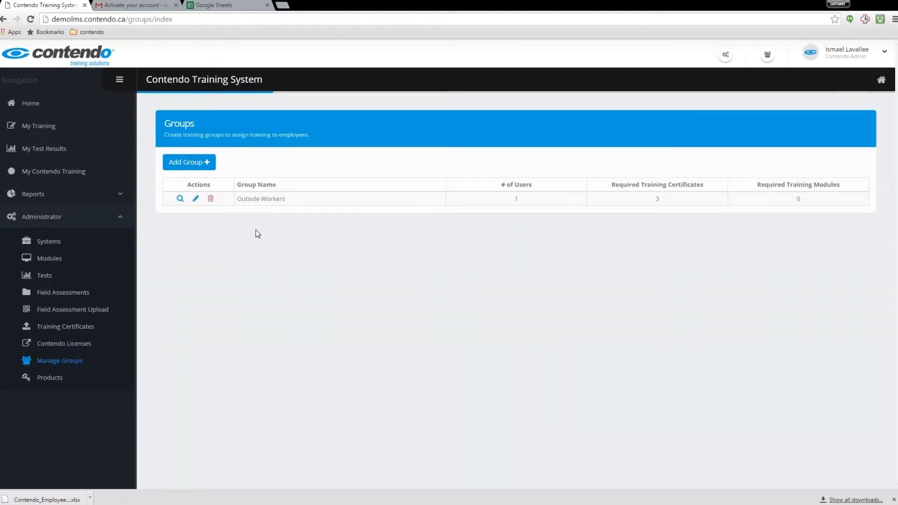
pyautogui.click(196, 163)
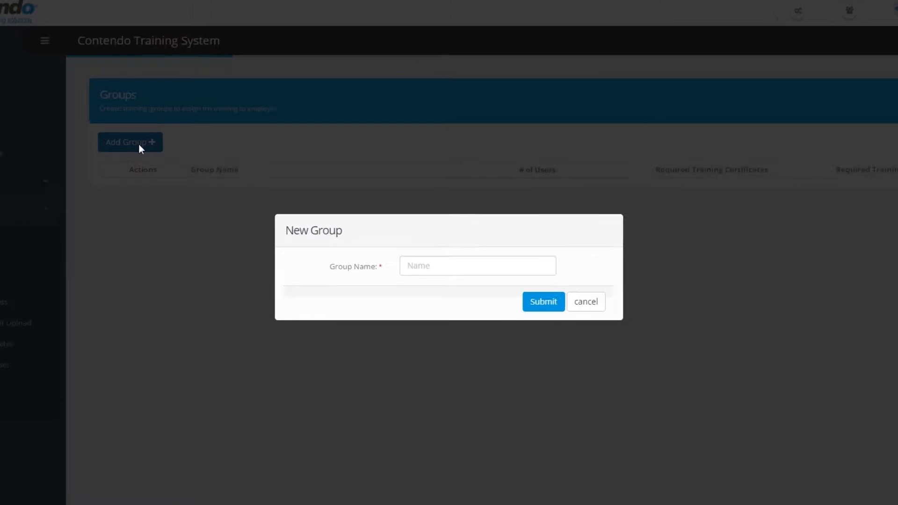
pyautogui.click(465, 270)
pyautogui.write('outside')
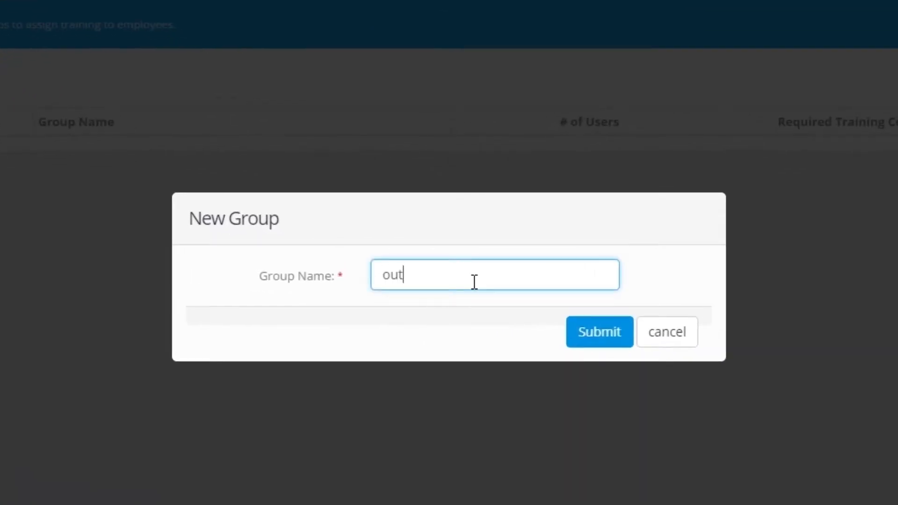
pyautogui.write(' workers')
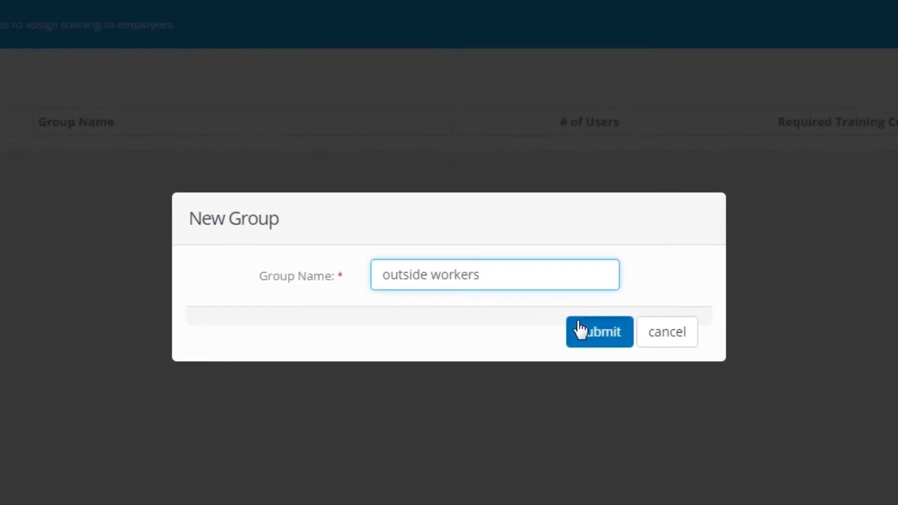
pyautogui.click(580, 331)
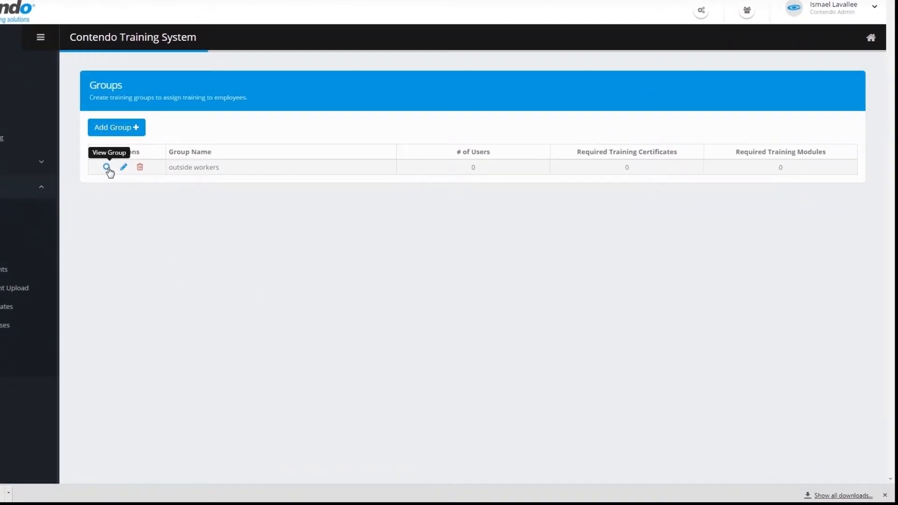
# Assign First Aid, WHMIS and Lawn equipment training certificates to the outside workers group.
pyautogui.click(183, 200)
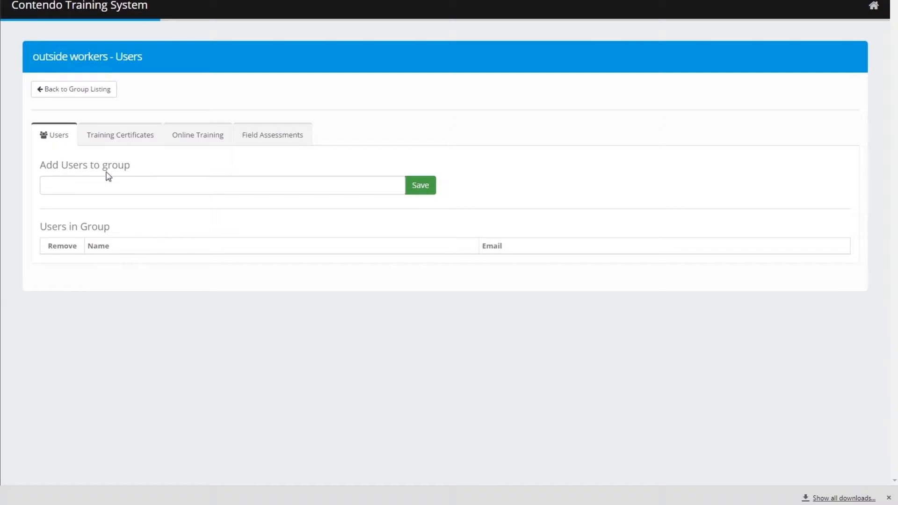
pyautogui.click(139, 136)
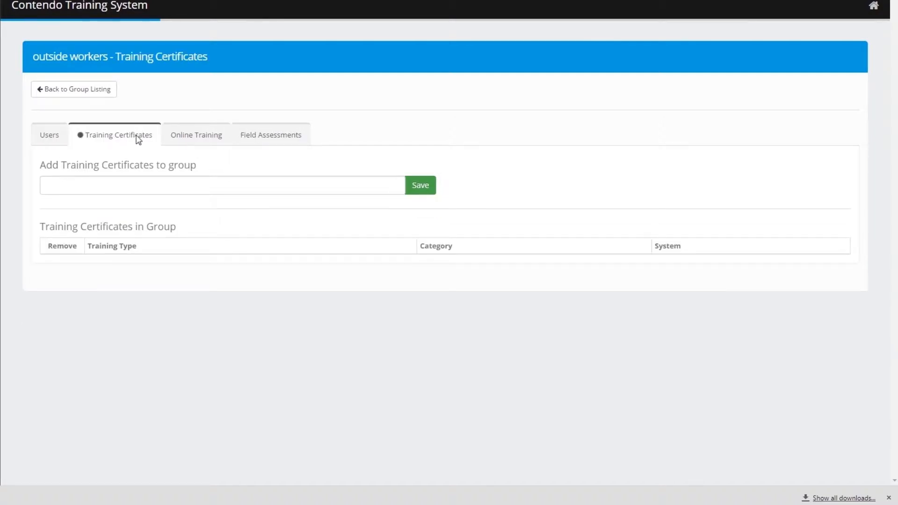
pyautogui.click(273, 186)
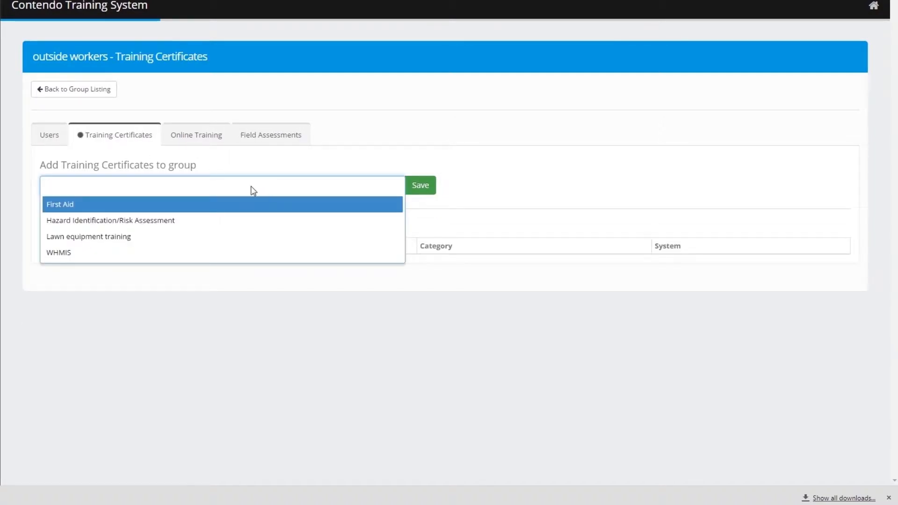
pyautogui.click(97, 208)
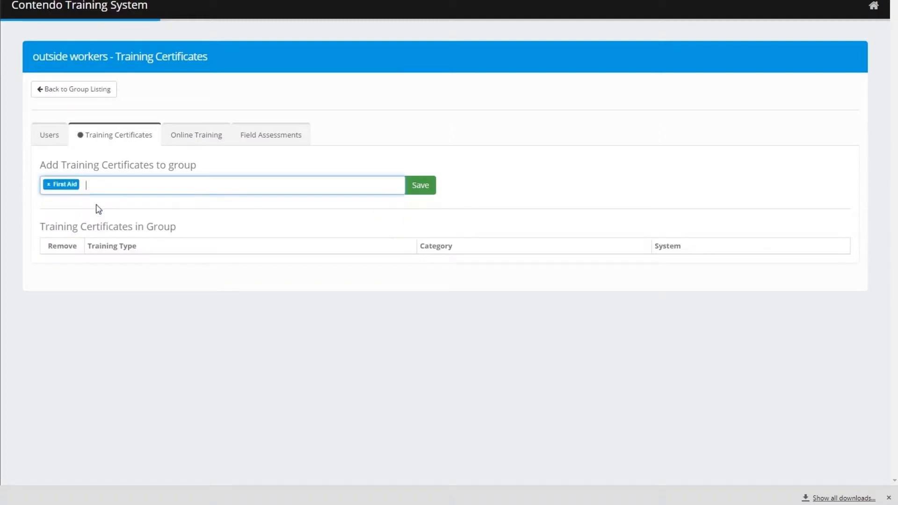
pyautogui.click(268, 186)
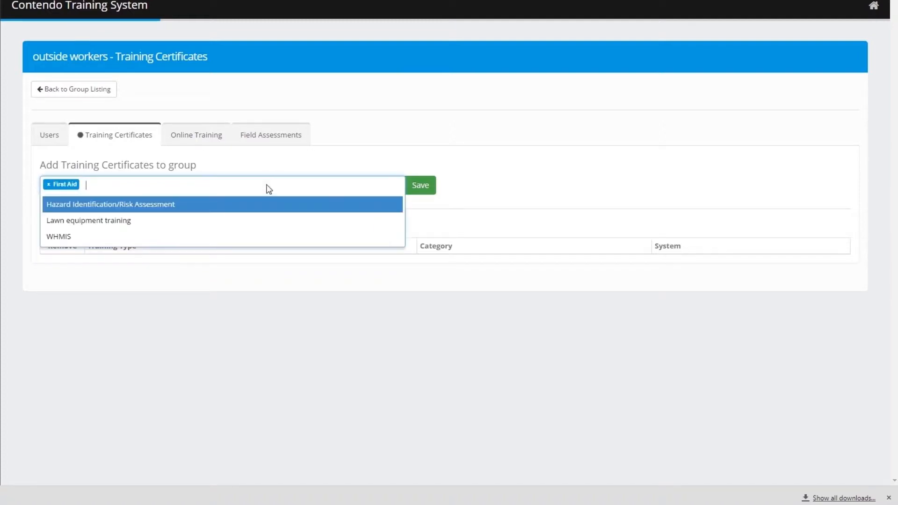
pyautogui.click(117, 237)
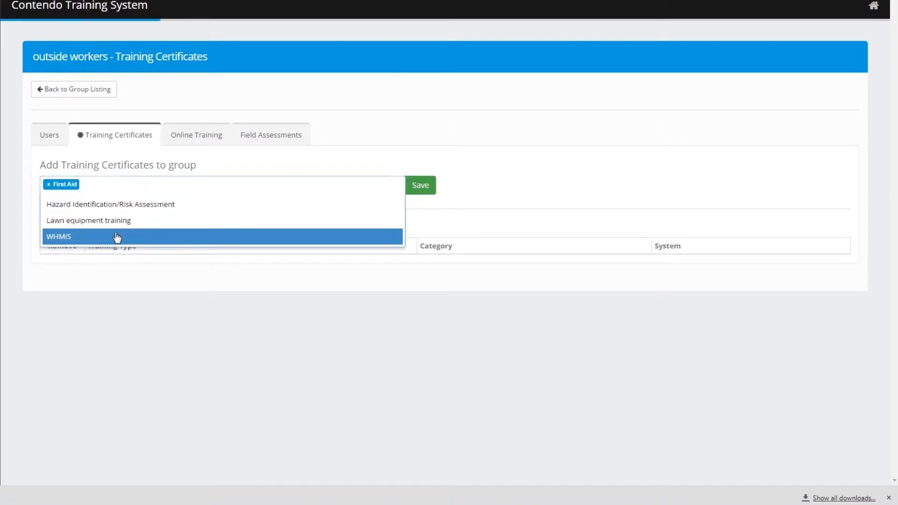
pyautogui.click(189, 186)
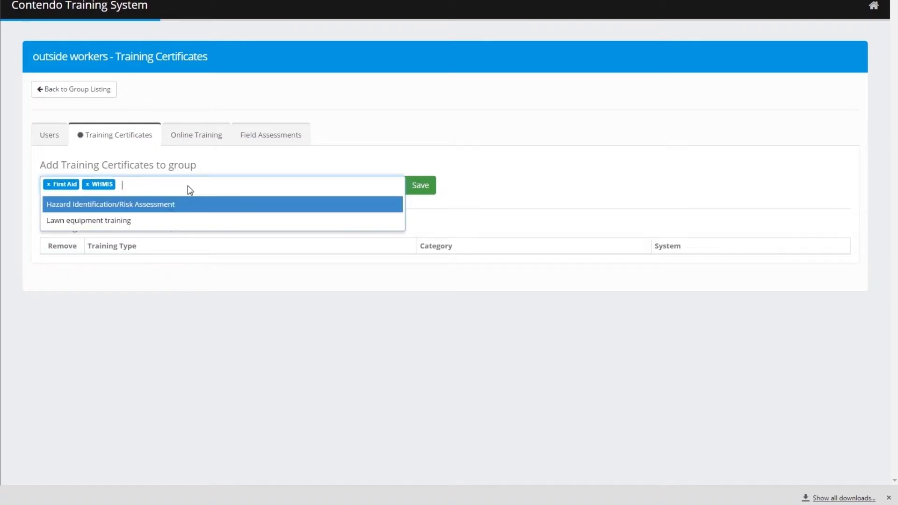
pyautogui.click(146, 221)
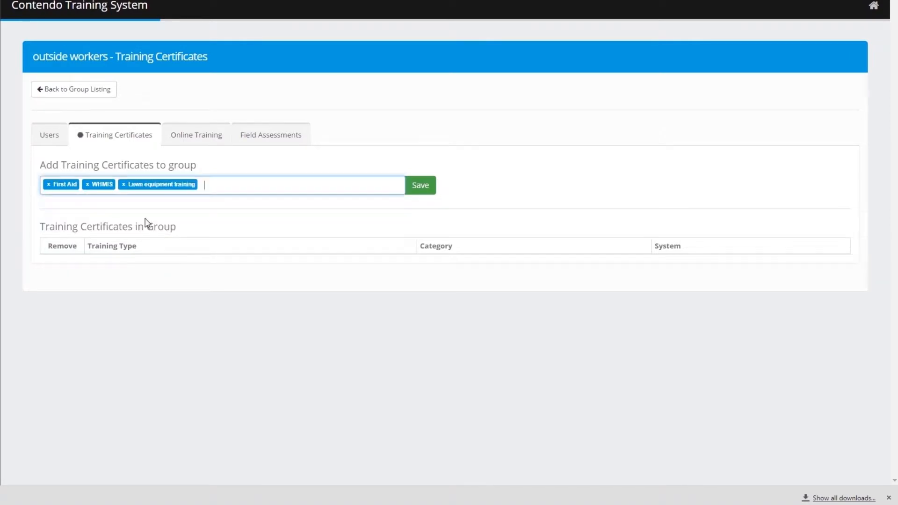
pyautogui.click(420, 186)
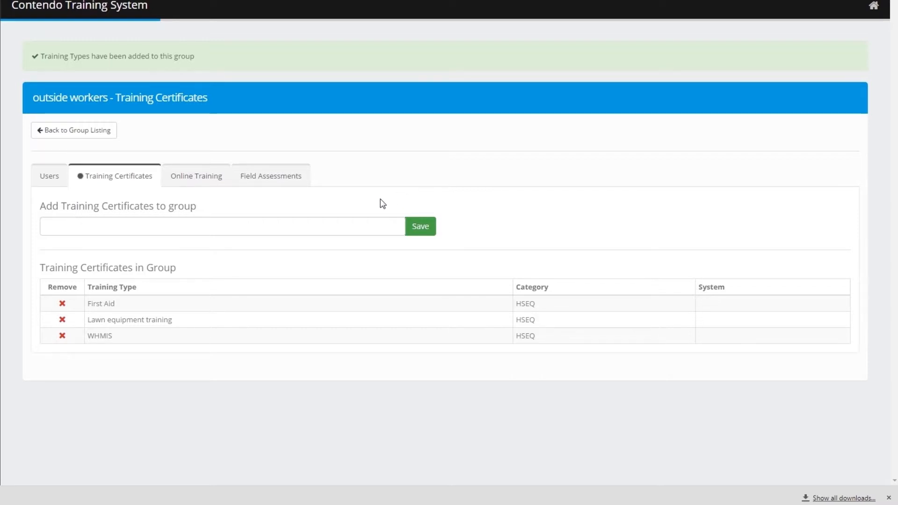
pyautogui.click(49, 178)
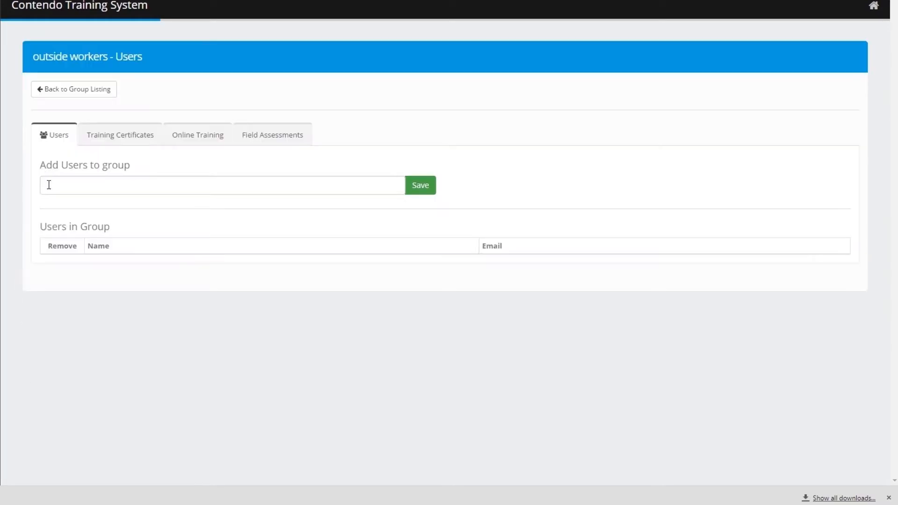
# Add the newly created employee to the outside workers group and save.
pyautogui.click(238, 188)
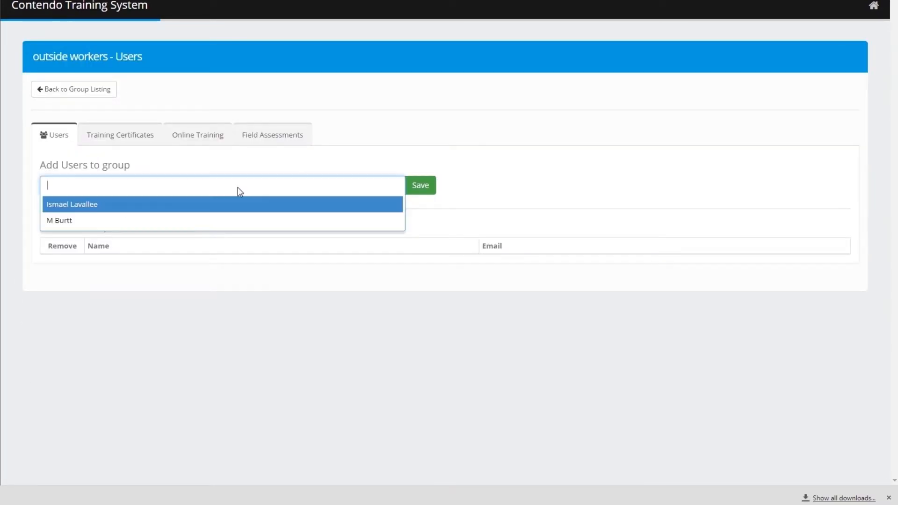
pyautogui.click(130, 214)
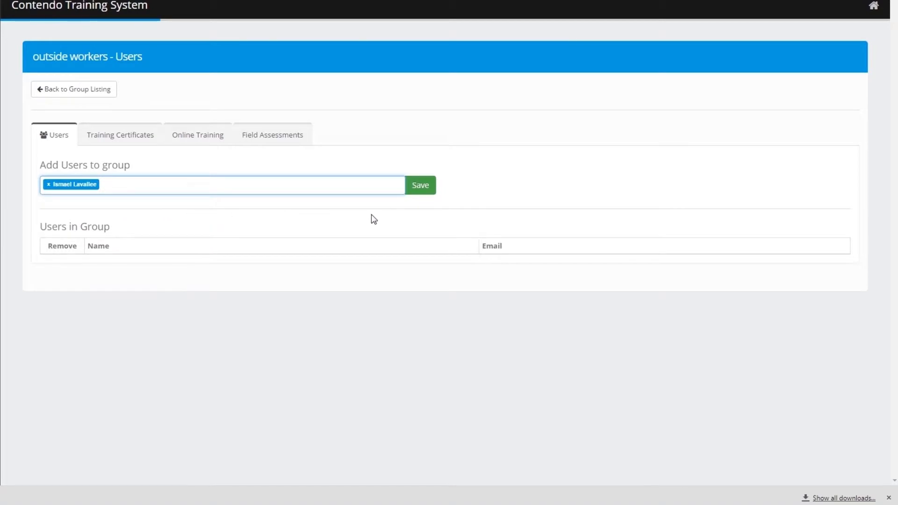
pyautogui.click(419, 187)
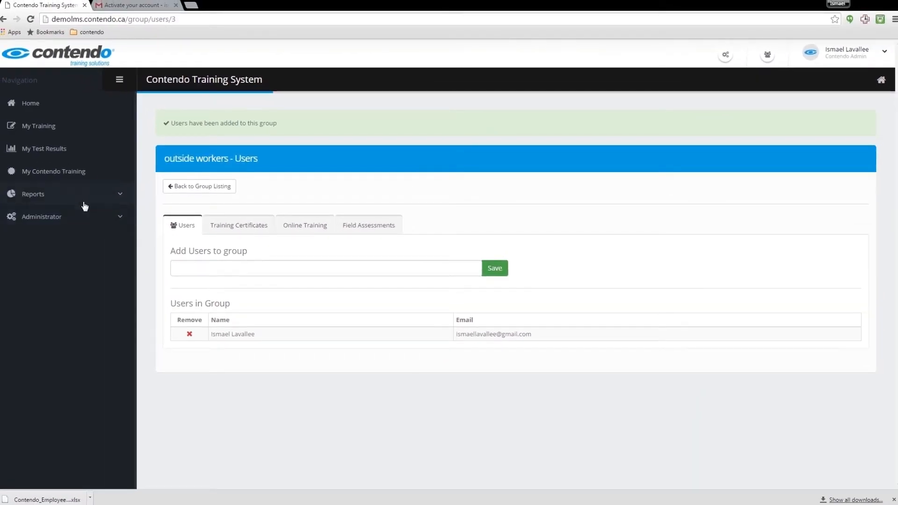
# Open Reports > Training Certificate Matrix.
pyautogui.click(80, 199)
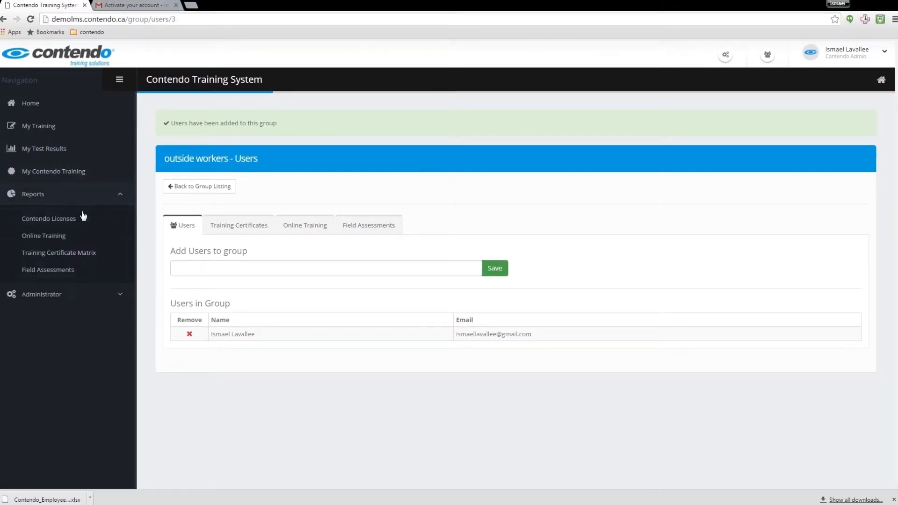
pyautogui.click(61, 256)
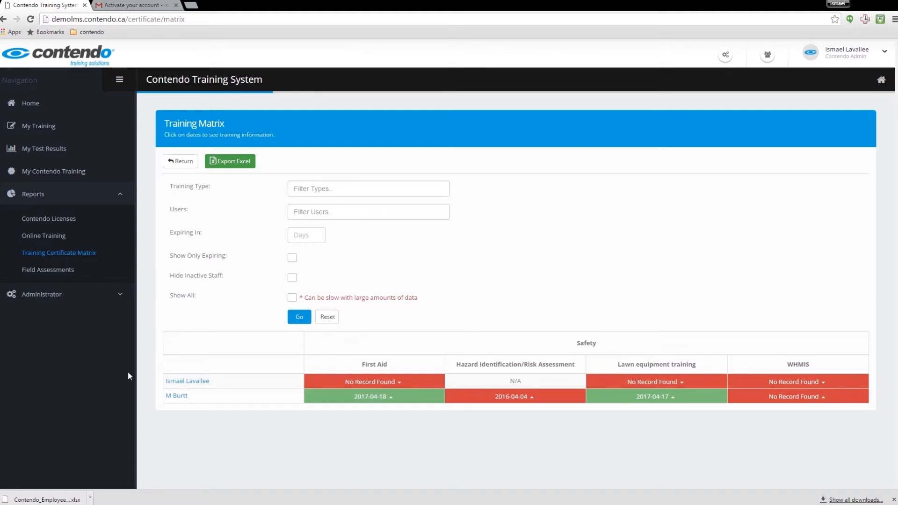
# Update the 2017-04-18 First Aid certificate with provider sj Ambulance and attach its file.
pyautogui.click(372, 398)
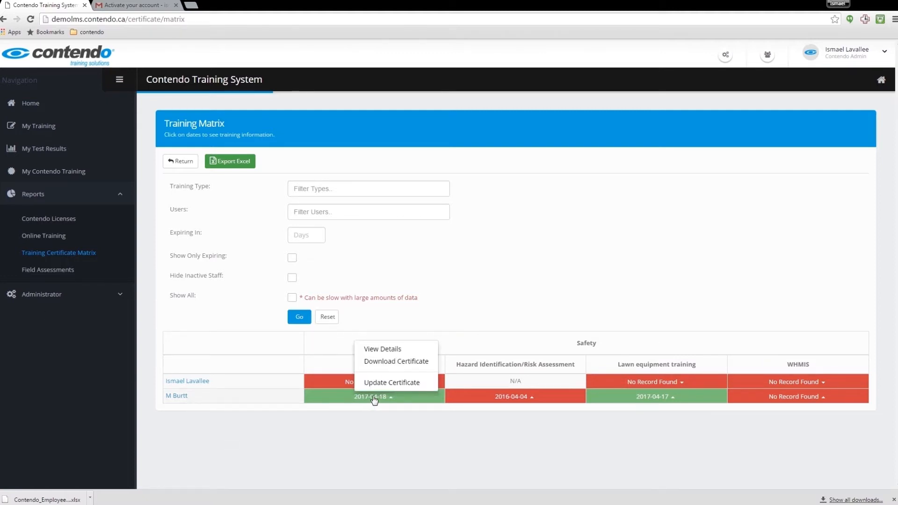
pyautogui.click(390, 381)
pyautogui.click(317, 239)
pyautogui.write('sj Ambulance')
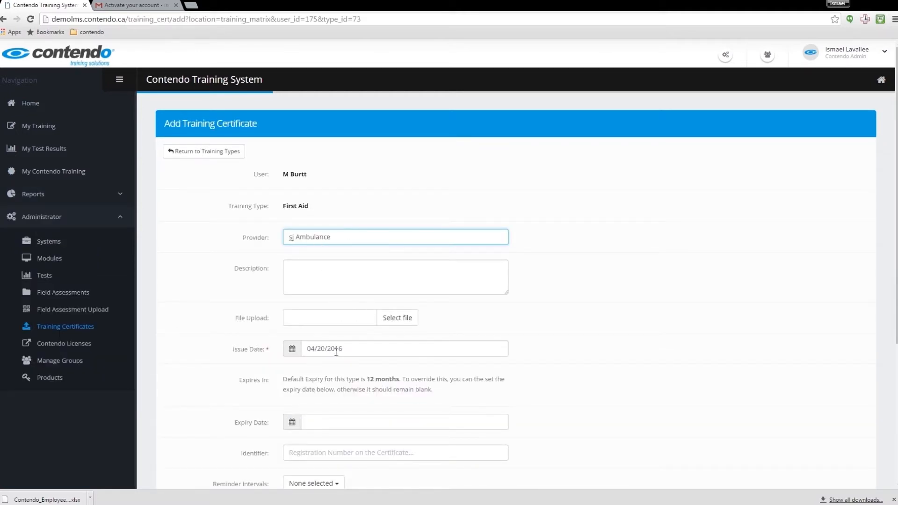
pyautogui.click(387, 318)
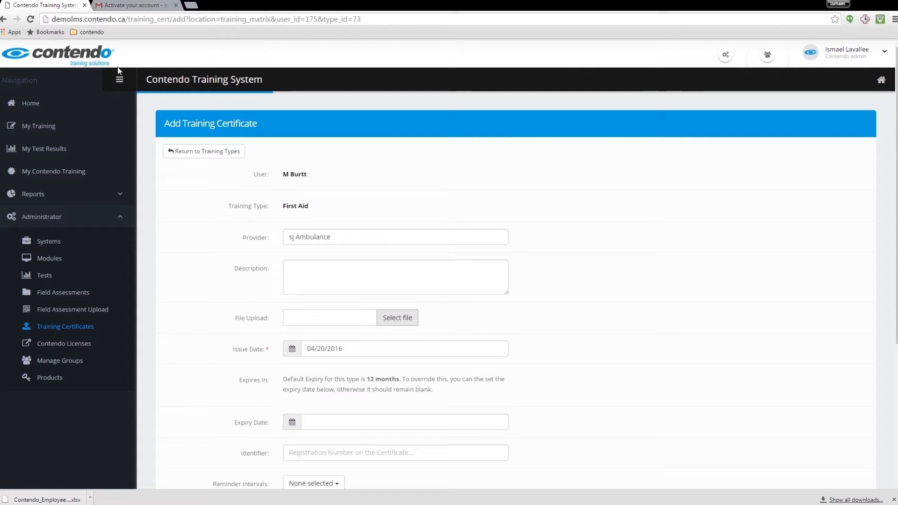
pyautogui.scroll(-2, 424, 339)
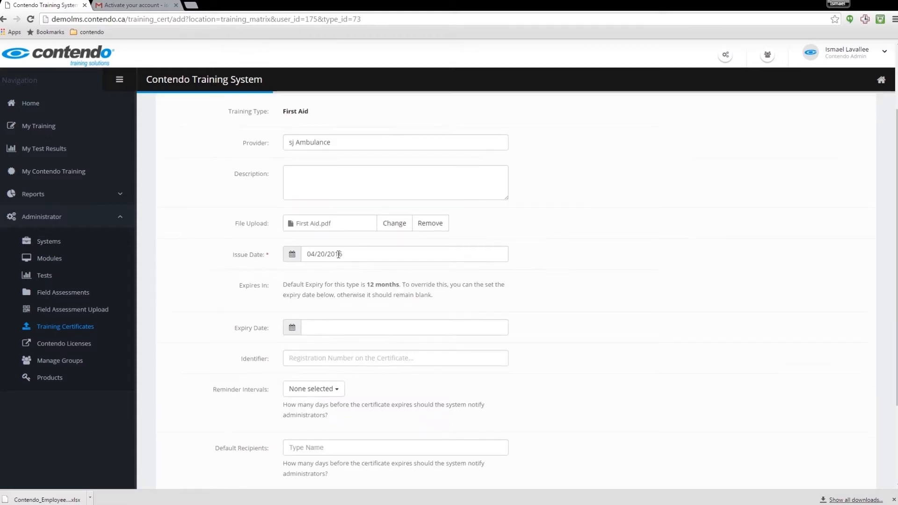
# Set expiry to June 22, 2016 with a 30-day reminder, save, and download the PDF.
pyautogui.click(342, 328)
pyautogui.click(398, 202)
pyautogui.click(398, 203)
pyautogui.click(356, 273)
pyautogui.scroll(-2, 327, 327)
pyautogui.click(318, 297)
pyautogui.click(311, 340)
pyautogui.scroll(-1, 360, 398)
pyautogui.click(514, 448)
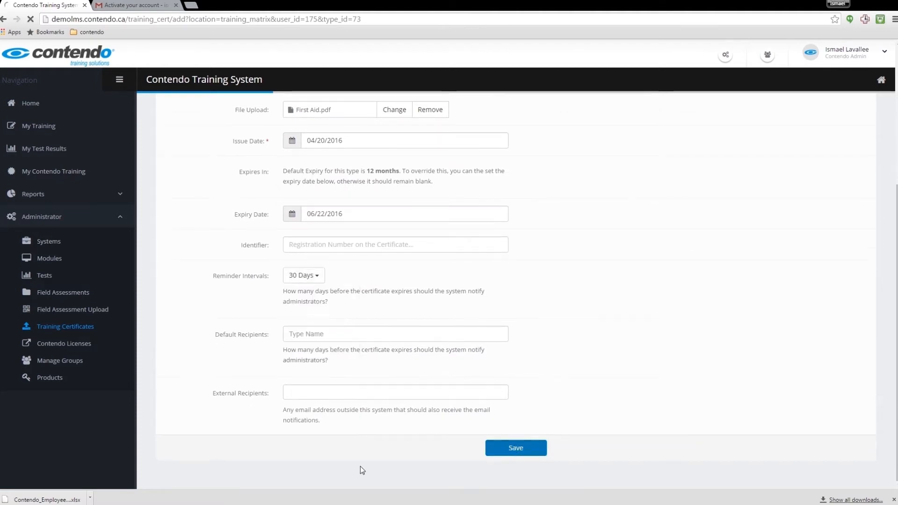
pyautogui.click(393, 396)
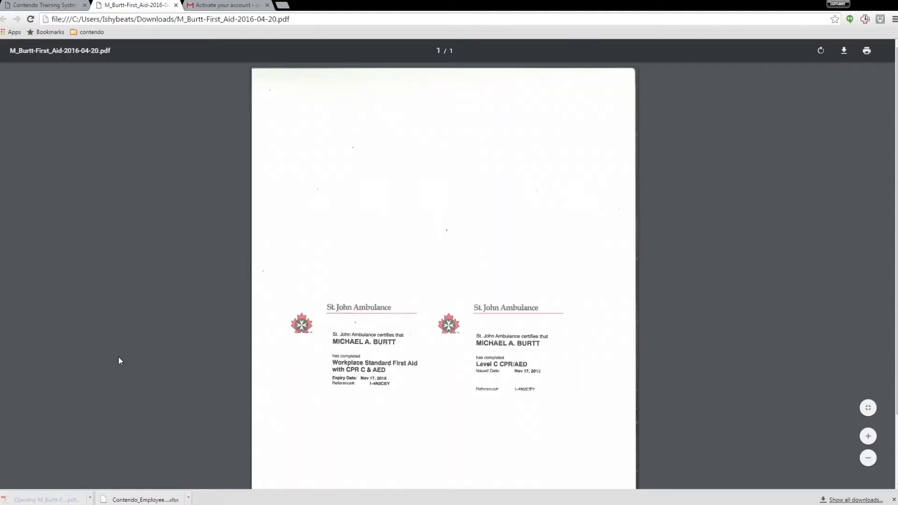
# Create test 'how to start a vehicle' under SO_1032 - Refresher ISO with passing score 80.
pyautogui.click(176, 5)
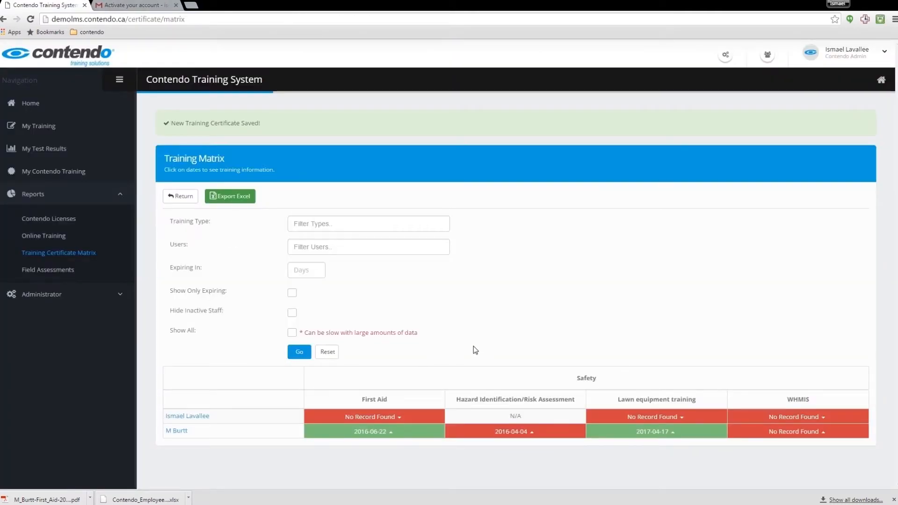
pyautogui.click(45, 294)
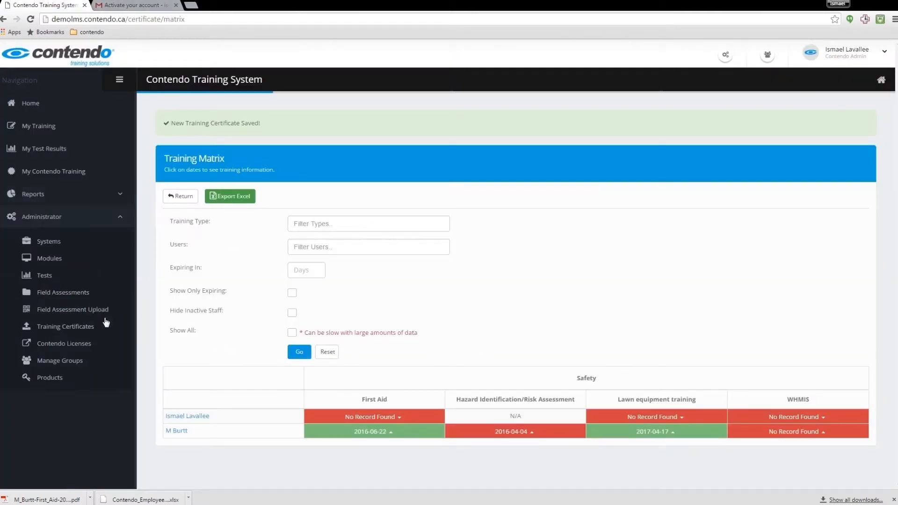
pyautogui.click(49, 276)
pyautogui.click(185, 152)
pyautogui.click(490, 234)
pyautogui.click(485, 276)
pyautogui.click(441, 257)
pyautogui.write('how to start a vehicle')
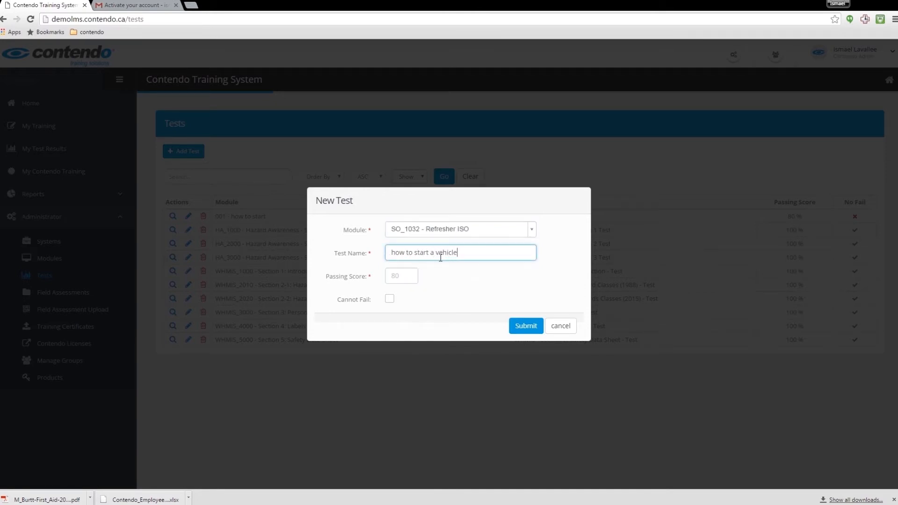
pyautogui.click(397, 275)
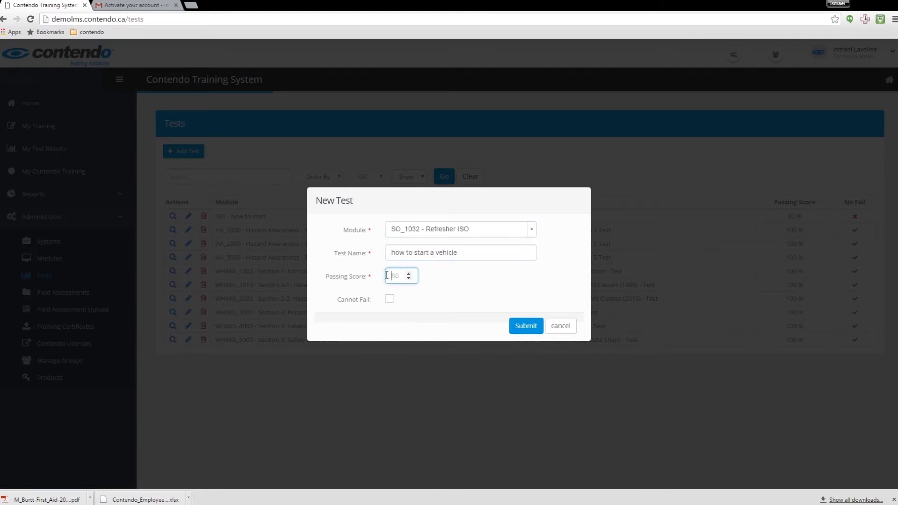
pyautogui.write('80')
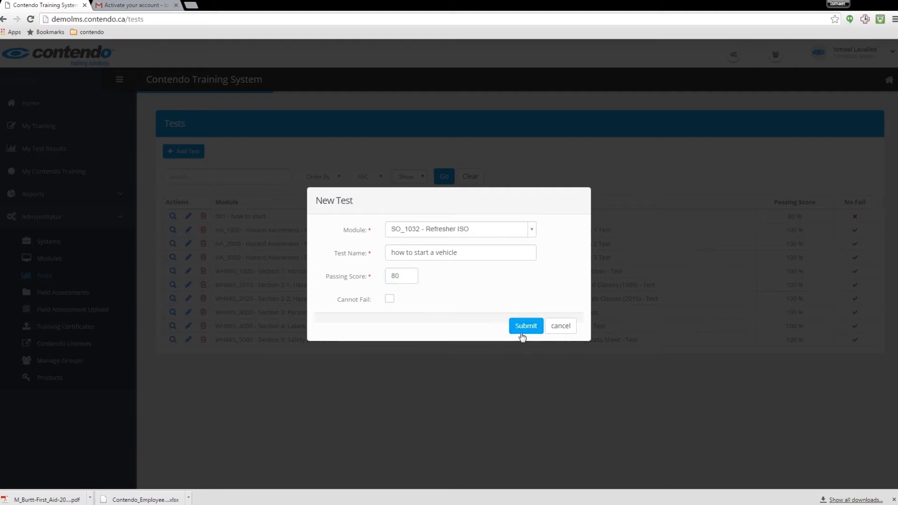
pyautogui.click(526, 325)
# Add a True or False question reading 'The driver is always required to wear a seatbelt'.
pyautogui.click(189, 308)
pyautogui.click(468, 212)
pyautogui.click(295, 199)
pyautogui.write('the d')
pyautogui.press('BackSpace')
pyautogui.press('BackSpace')
pyautogui.press('BackSpace')
pyautogui.press('BackSpace')
pyautogui.press('BackSpace')
pyautogui.write('The driver is always ')
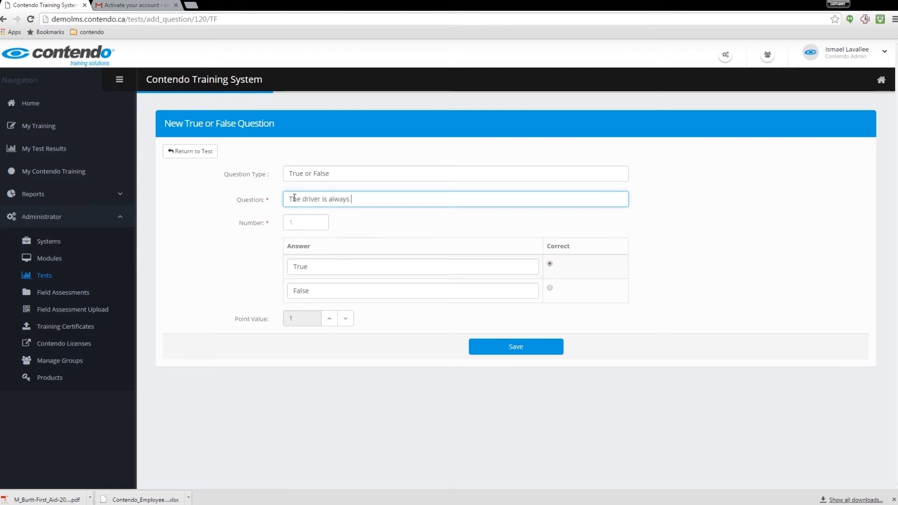
pyautogui.write('required to wear a seatbelt.')
# Number the seatbelt question 1, save it, and return to the Tests list.
pyautogui.click(305, 223)
pyautogui.write('1')
pyautogui.click(490, 352)
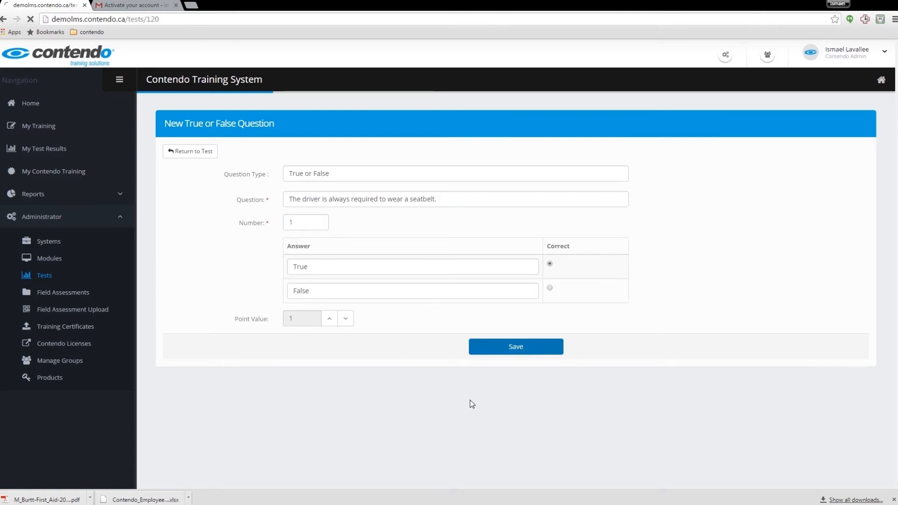
pyautogui.click(197, 188)
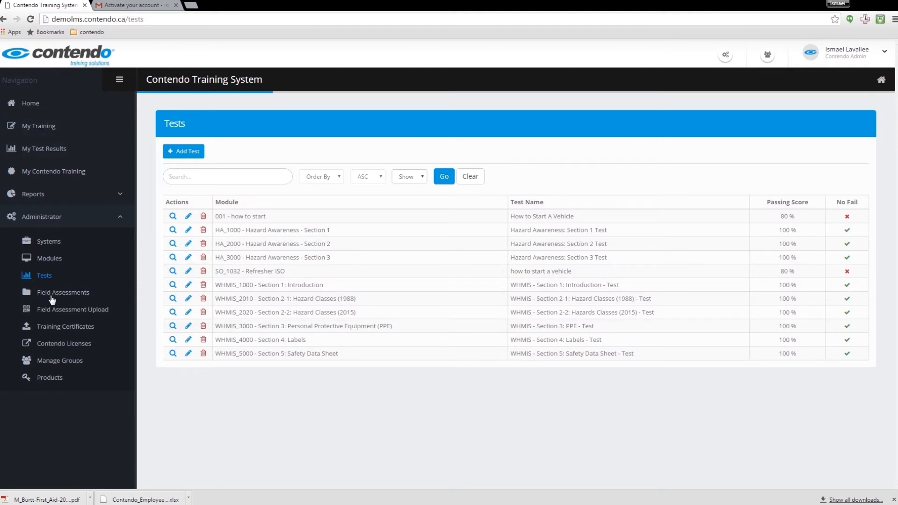
# Assign the Safe Operation of Motorized Vehicle field assessment to the outside workers group.
pyautogui.click(57, 359)
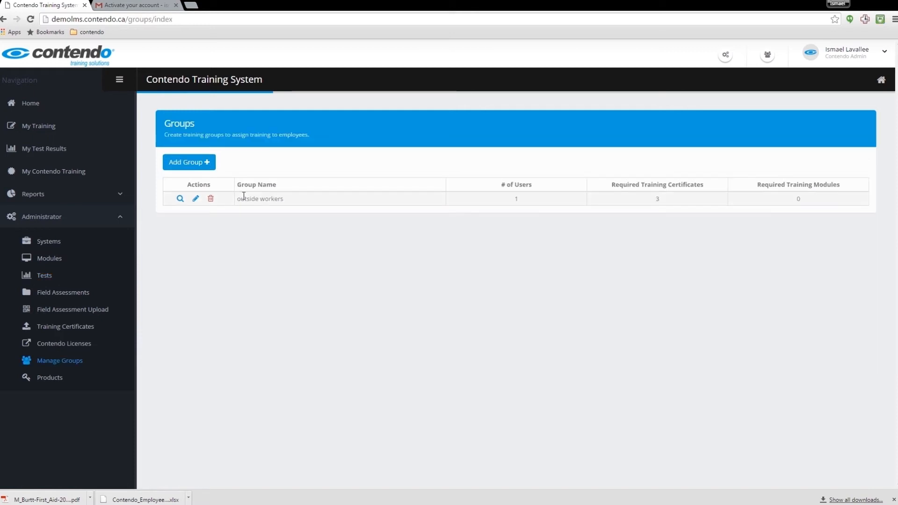
pyautogui.click(180, 198)
pyautogui.click(370, 192)
pyautogui.click(388, 234)
pyautogui.click(305, 260)
pyautogui.click(495, 233)
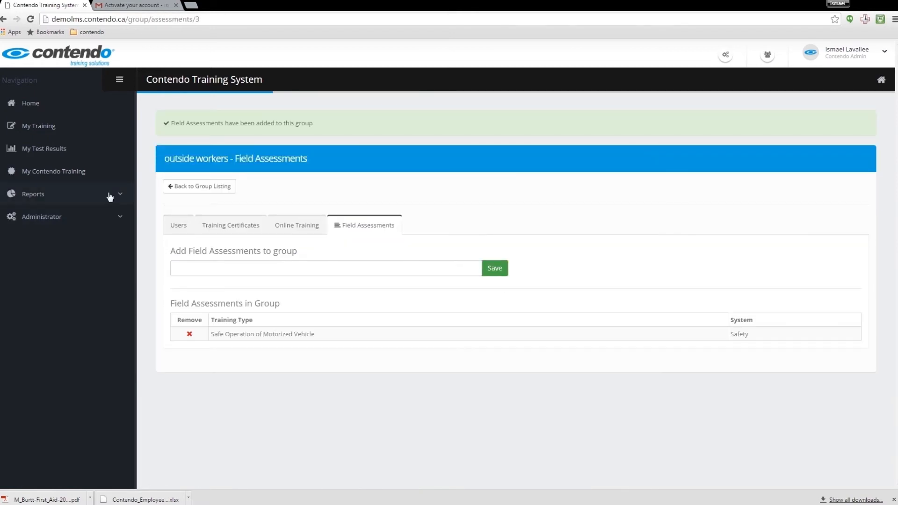
# Generate the first user's assessment form, then upload and submit the completed file.
pyautogui.click(74, 196)
pyautogui.click(70, 270)
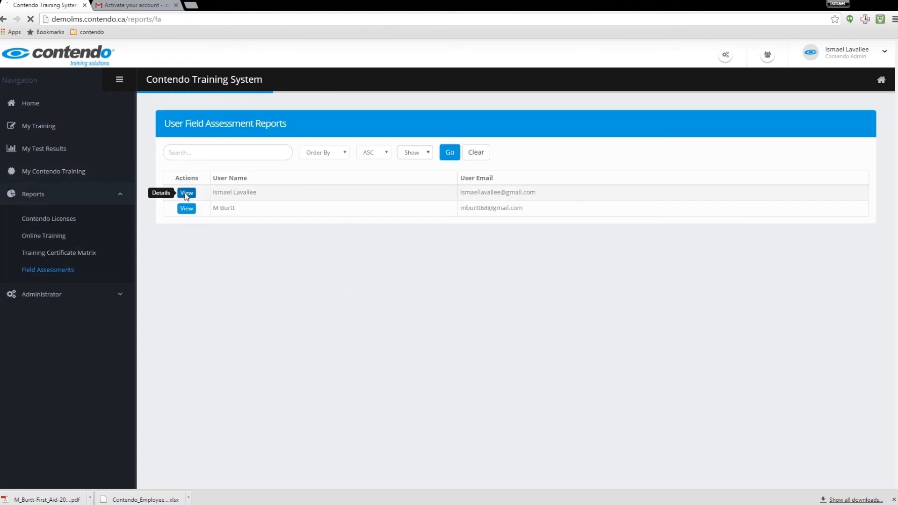
pyautogui.click(186, 193)
pyautogui.click(186, 167)
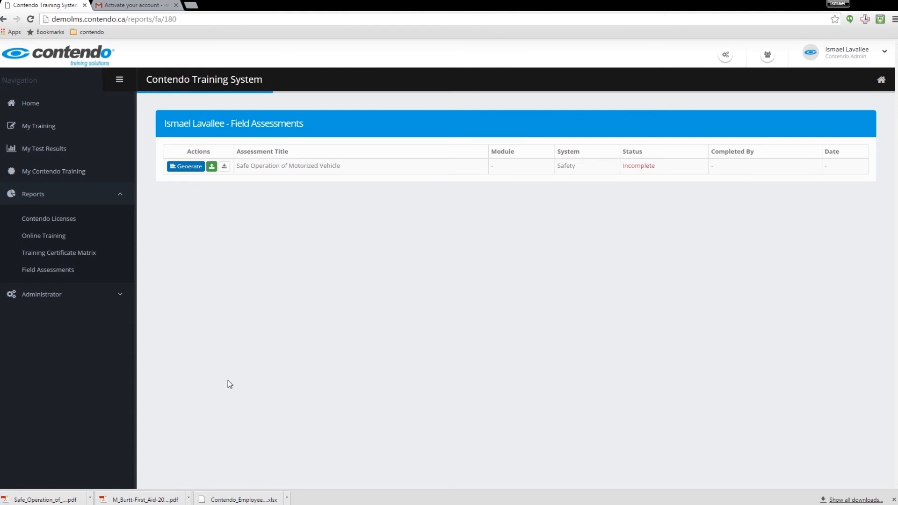
pyautogui.click(212, 166)
pyautogui.click(502, 263)
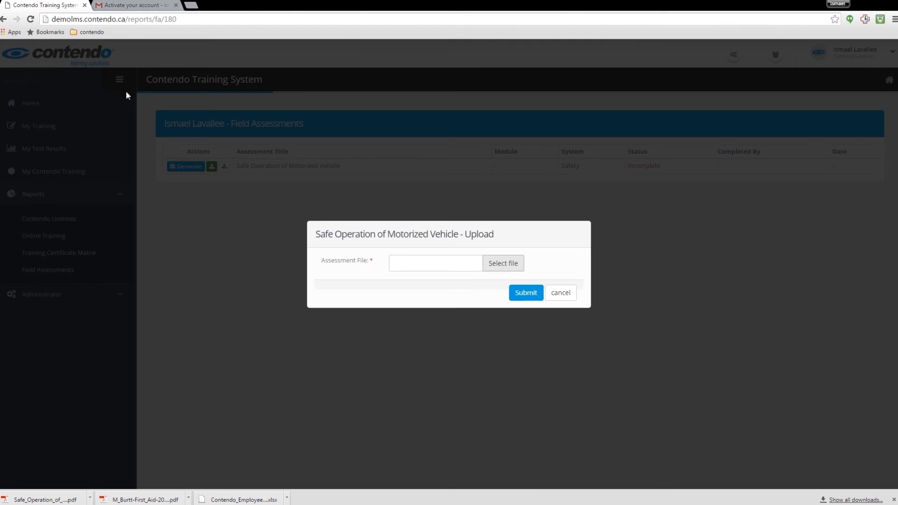
pyautogui.click(526, 293)
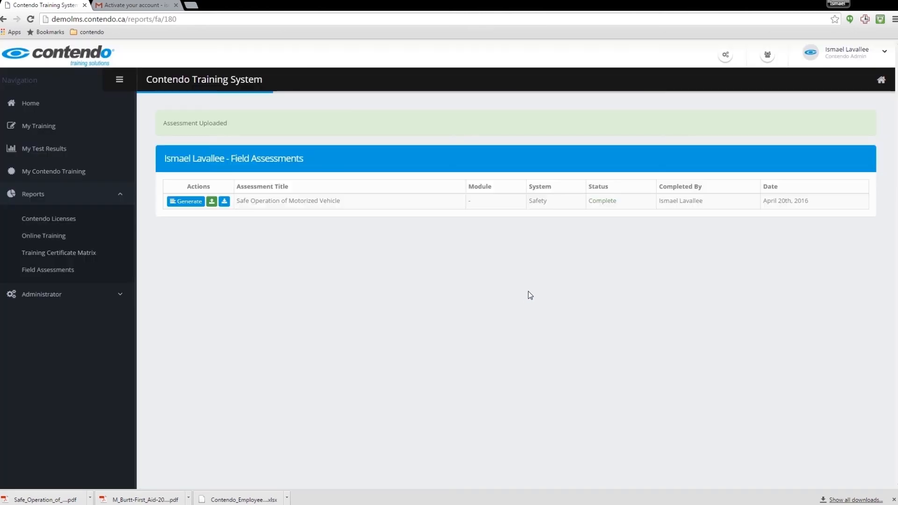